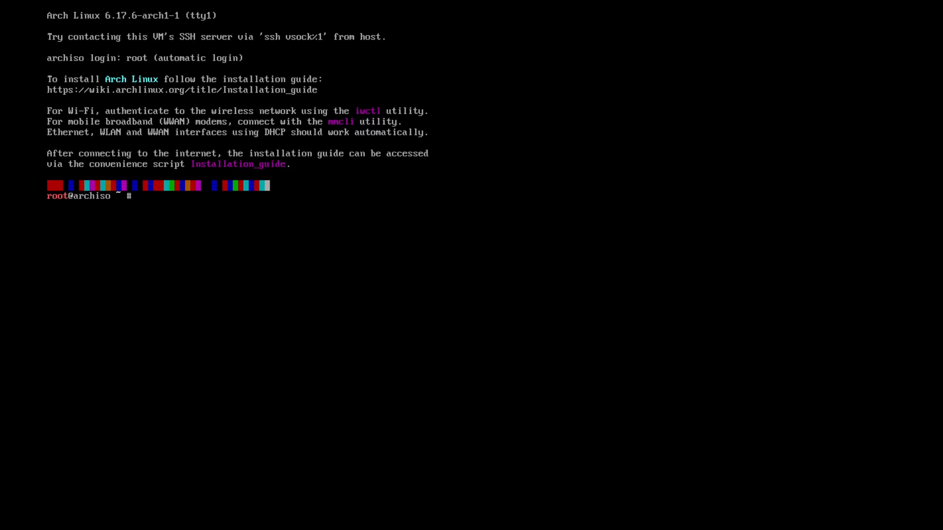
Start iwctl and list the wireless devices in station mode.
text(wctl)
key(Return)
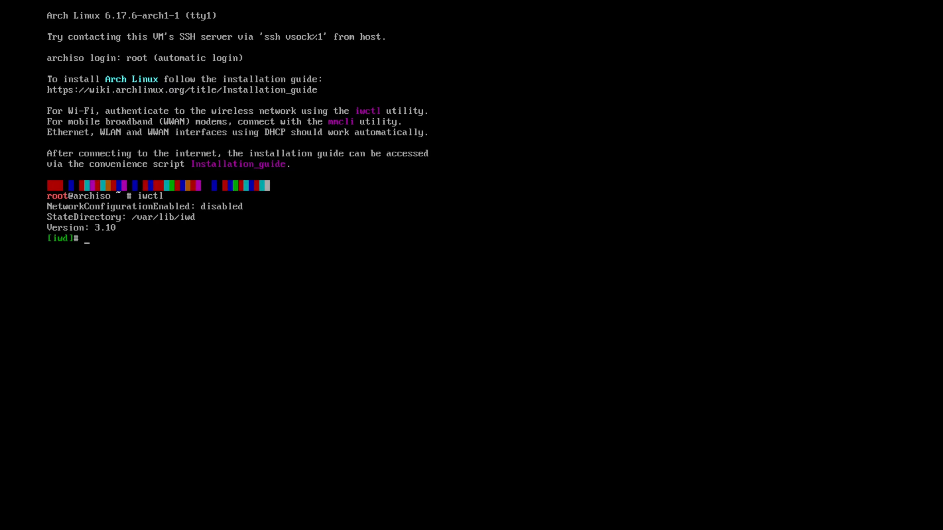
text(station list)
key(Return)
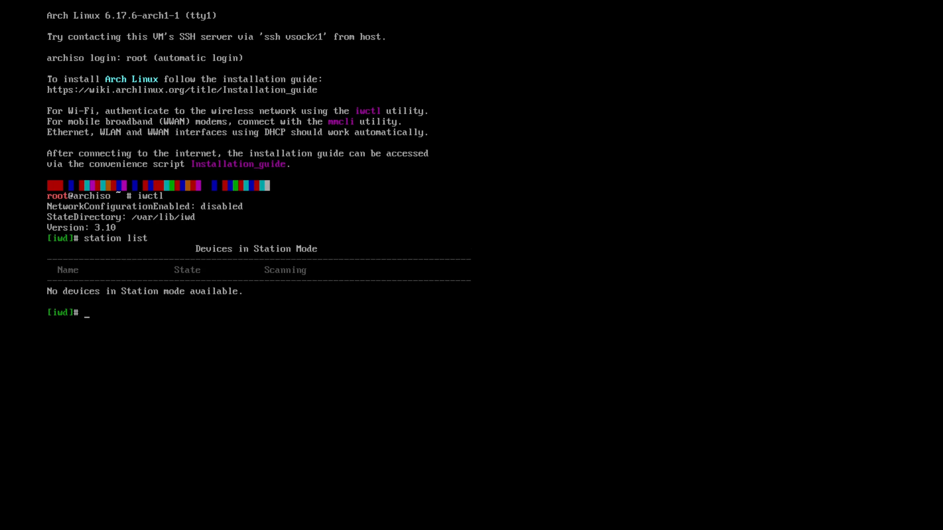
Try to connect station wlan0 to the Wi-Fi network YourNetworkName.
text(station wlan0)
text(connect)
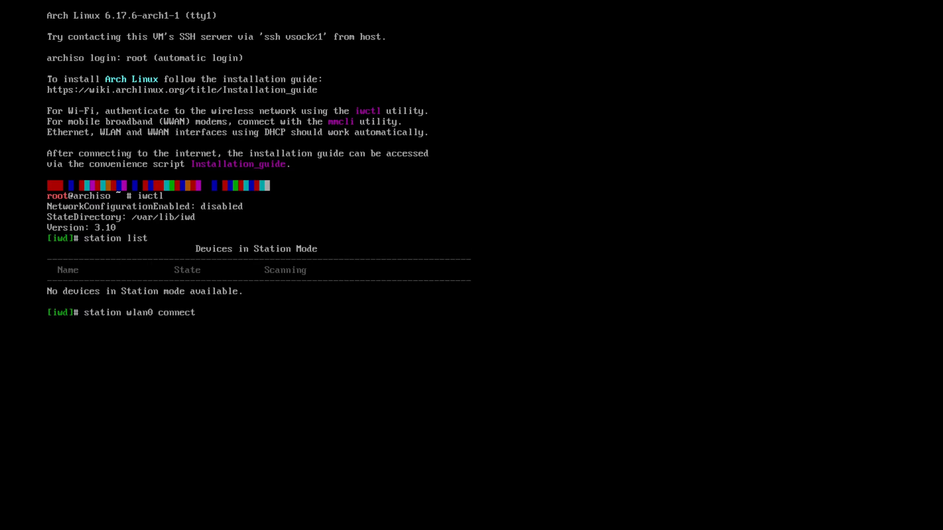
text(YourNetworkName)
key(Return)
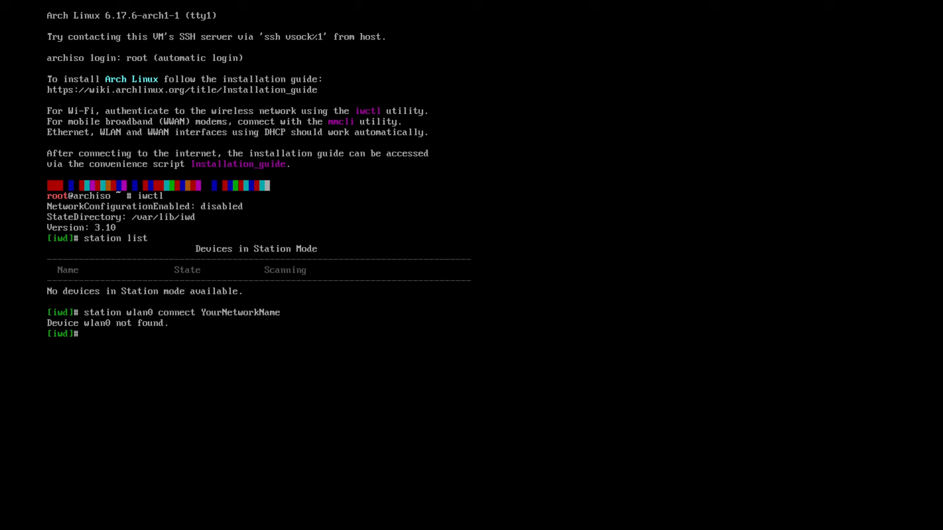
List all wireless devices known to iwd, and exit back to the root shell.
text(device list)
key(Return)
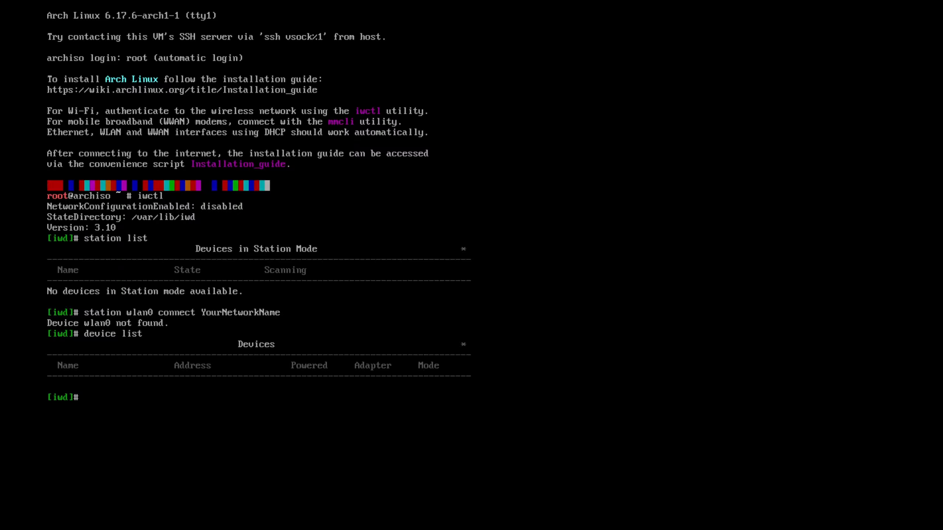
text(exit)
key(Return)
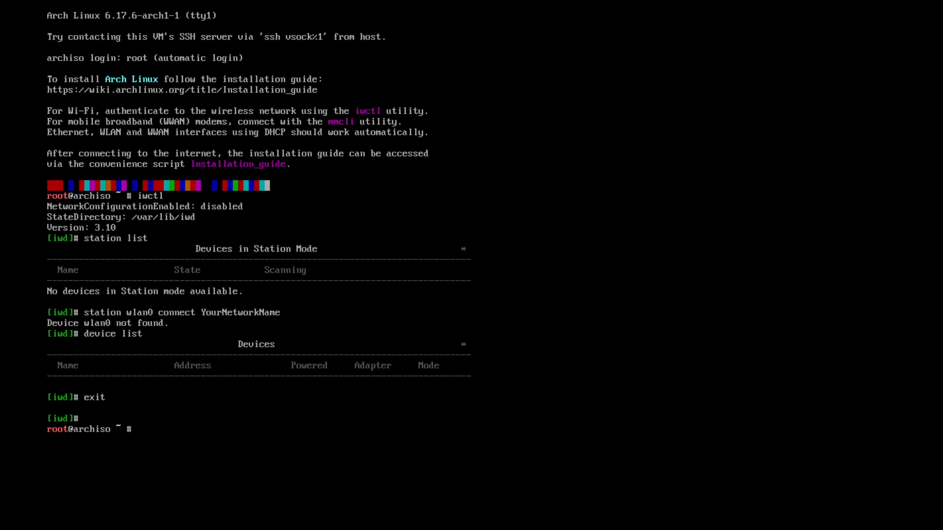
Clear the terminal and launch the guided installer with the archinstall command.
text(clear)
key(Return)
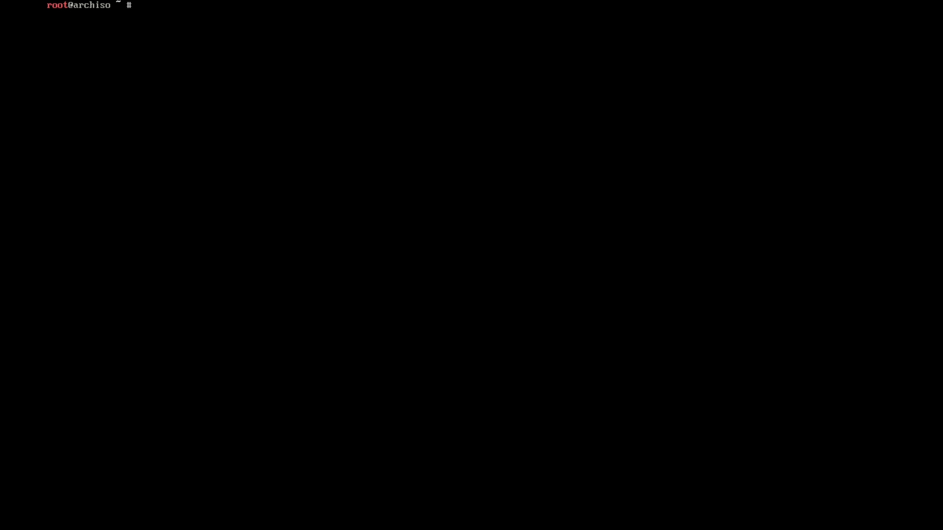
text(archinstal)
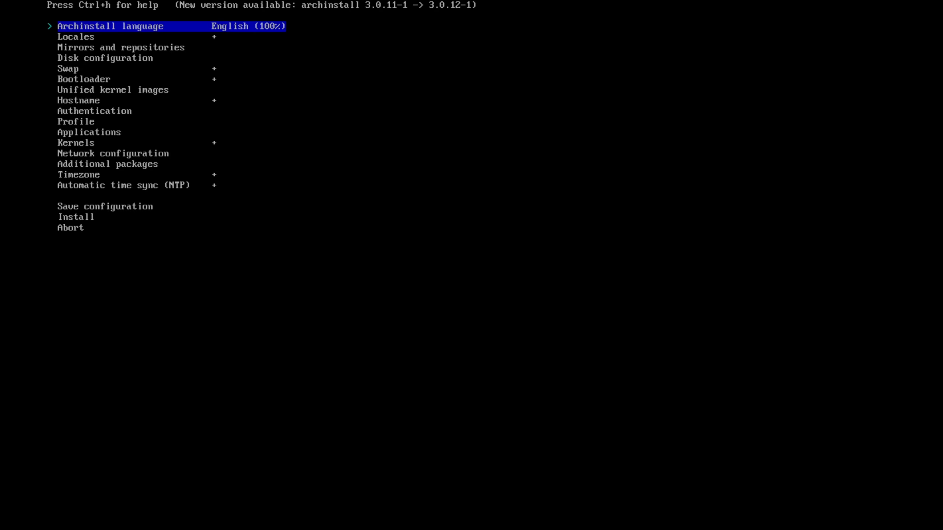
Choose English as the Archinstall language.
key(Down)
key(Up)
key(Down)
key(Down)
key(Up)
key(Up)
key(Return)
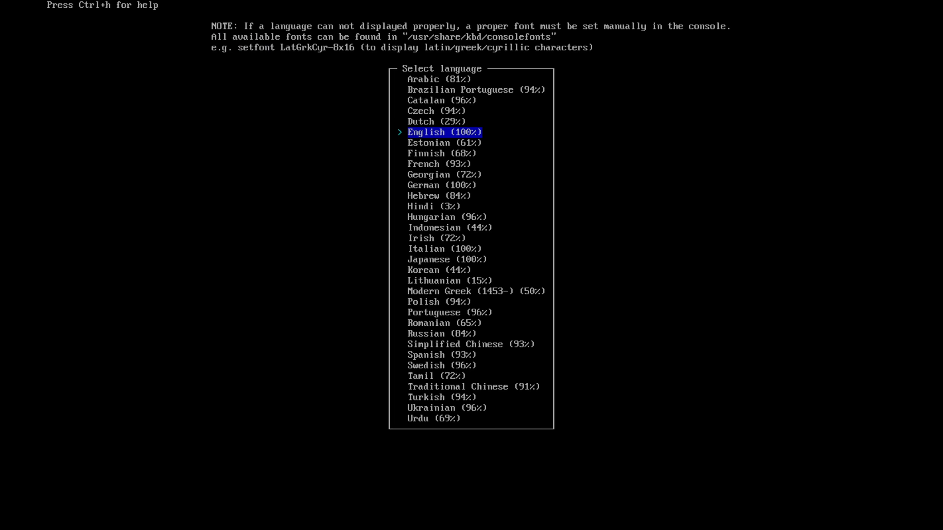
key(Return)
Review the keyboard layout, locale language and locale encoding in the Locales settings, and return to the main list.
key(Down)
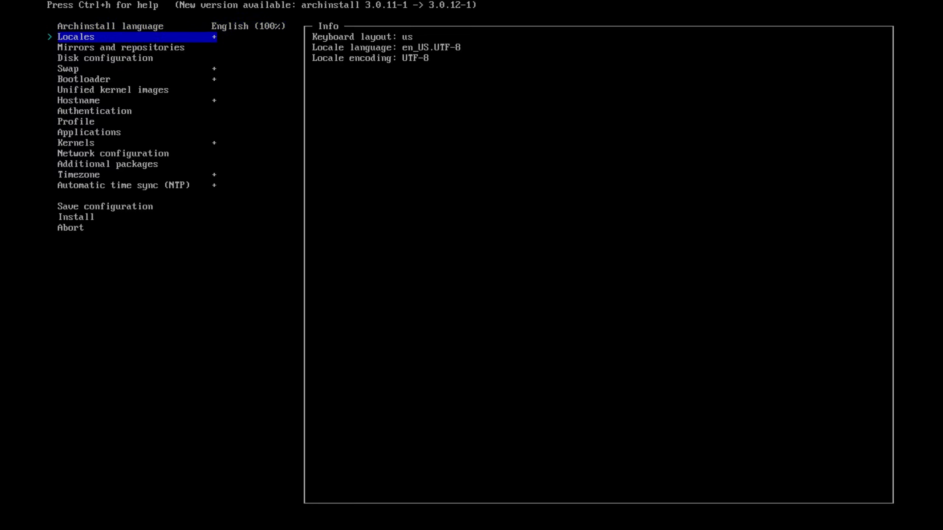
key(Return)
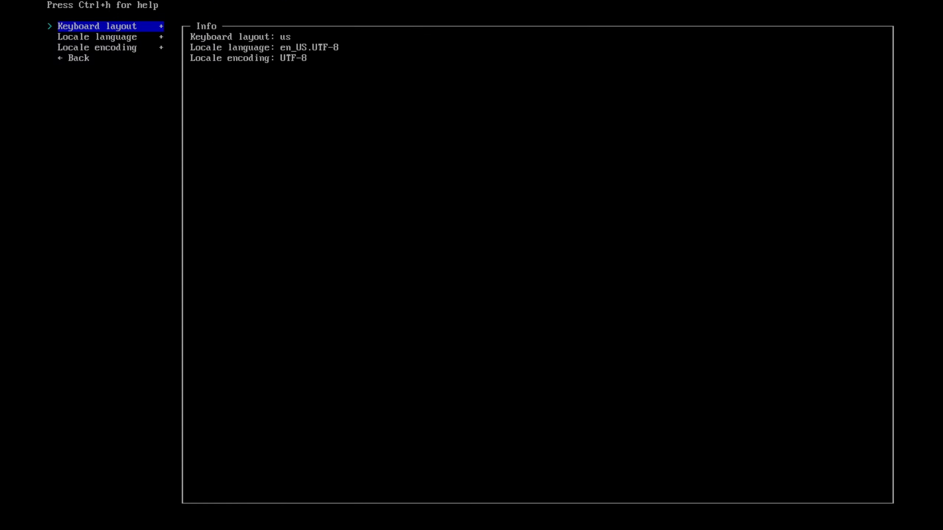
key(Down)
key(Down)
key(Up)
key(Up)
Select United States as the mirror region in the mirrors and repositories settings.
key(Down)
key(Down)
key(Down)
key(Return)
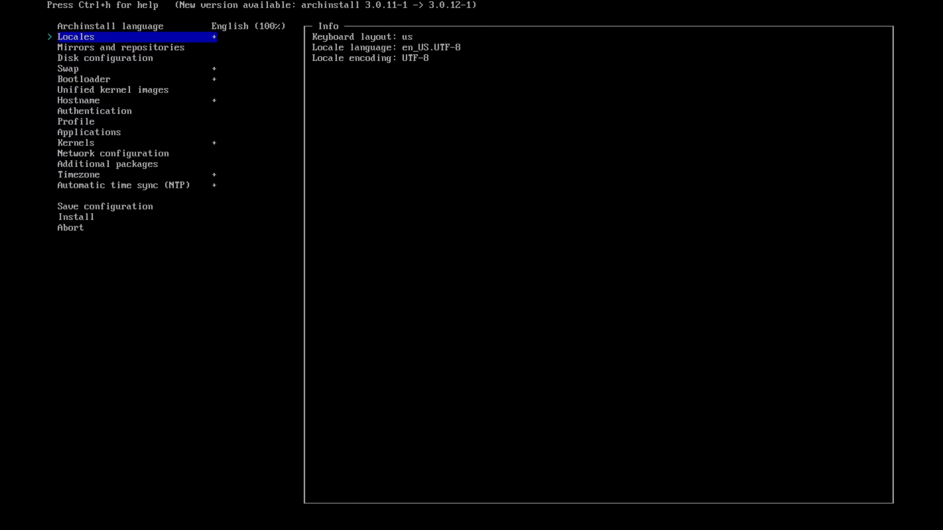
key(Down)
key(Return)
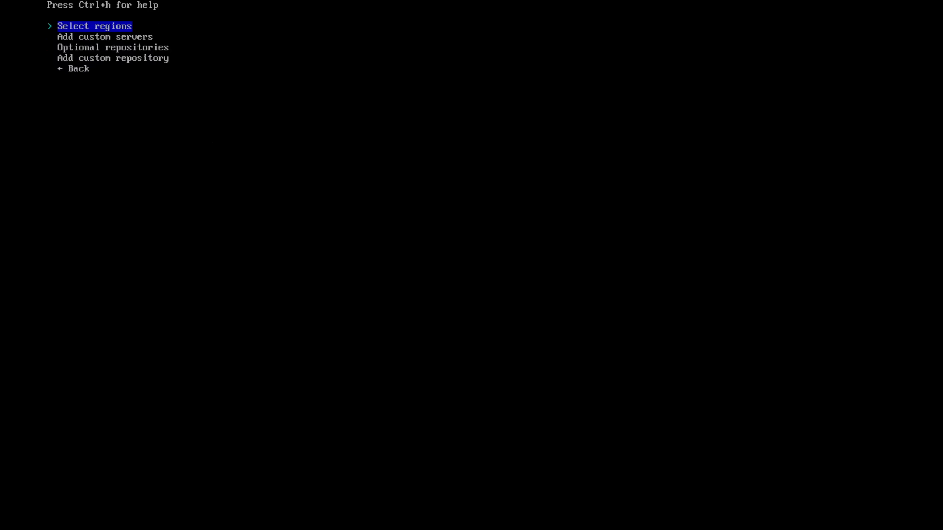
key(Return)
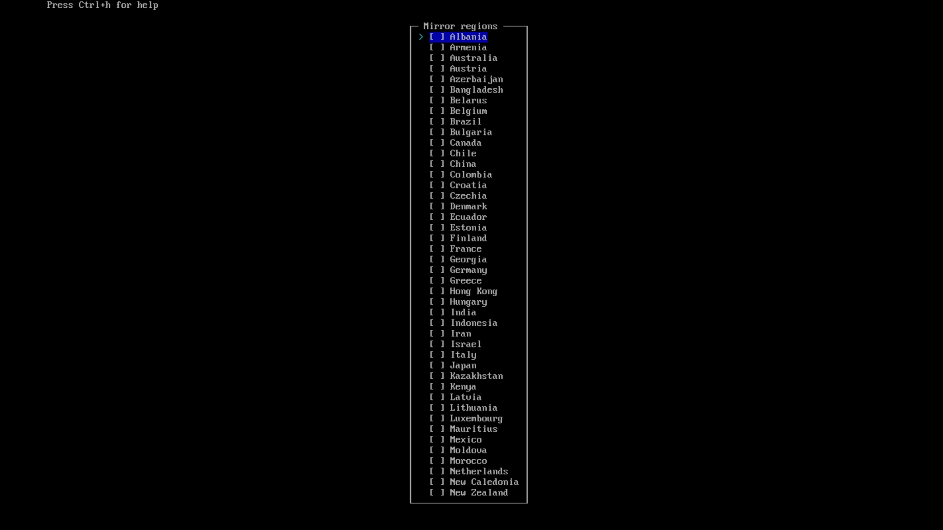
key(Down)
key(Down)
key(Down)
key(Down)
key(Down)
key(Down)
key(Down)
key(Down)
key(Down)
key(Down)
key(Down)
key(Down)
key(Down)
key(Down)
key(Down)
key(Down)
key(Down)
key(Down)
key(Down)
key(Down)
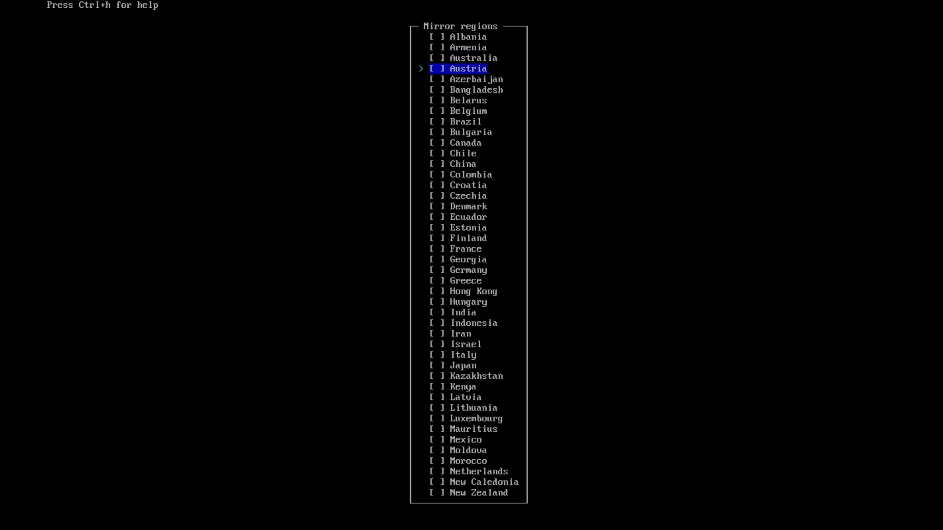
key(Down)
key(Down)
key(Down)
key(Down)
key(Down)
key(Down)
key(Down)
key(Down)
key(Down)
key(Down)
key(Down)
key(Down)
key(Down)
key(Down)
key(Down)
key(Down)
key(Down)
key(Down)
key(Down)
key(Down)
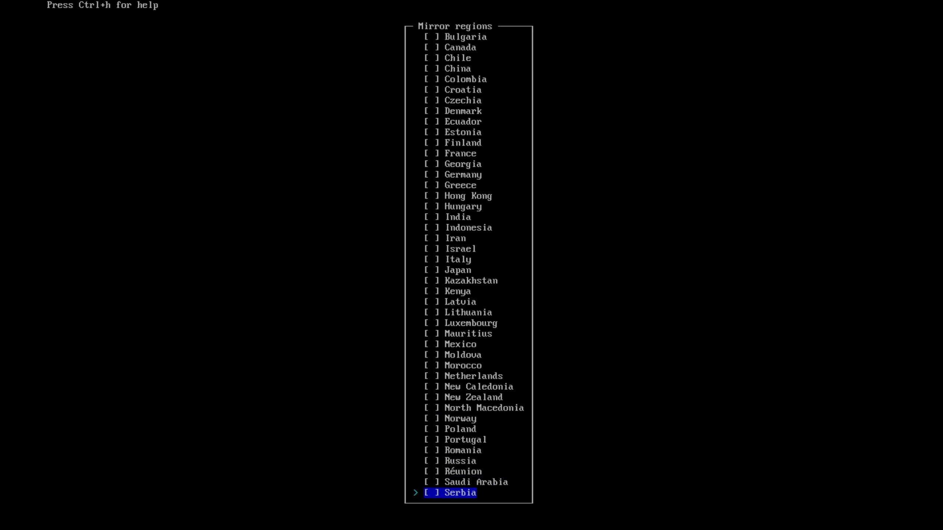
key(Down)
key(Down)
key(Up)
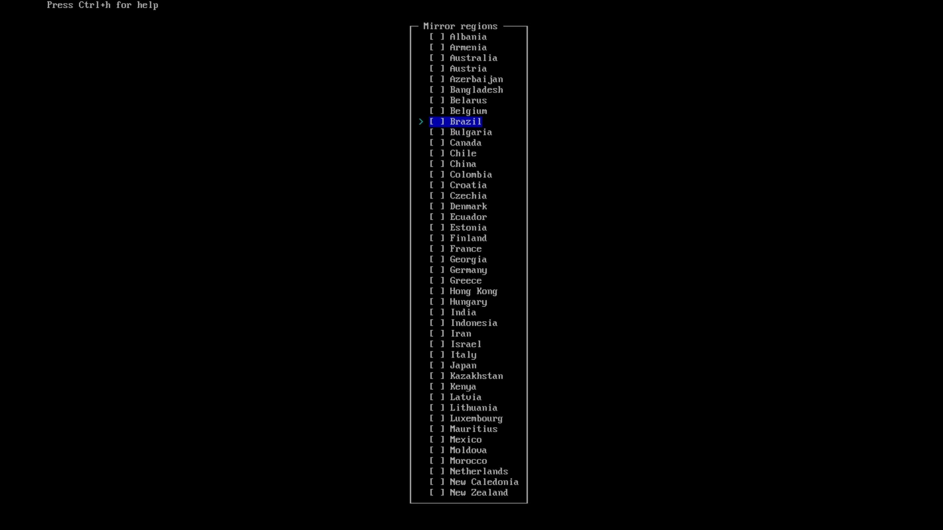
key(Up)
key(Up)
key(Up)
key(Up)
key(Up)
key(Up)
key(Up)
key(Up)
key(Up)
key(Up)
key(Up)
key(Up)
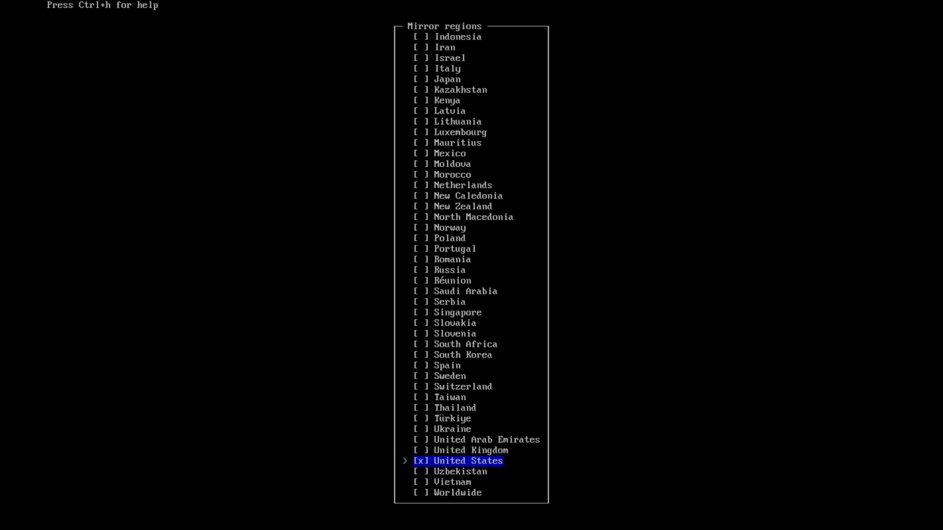
key(Up)
key(Up)
key(Up)
key(Down)
key(Down)
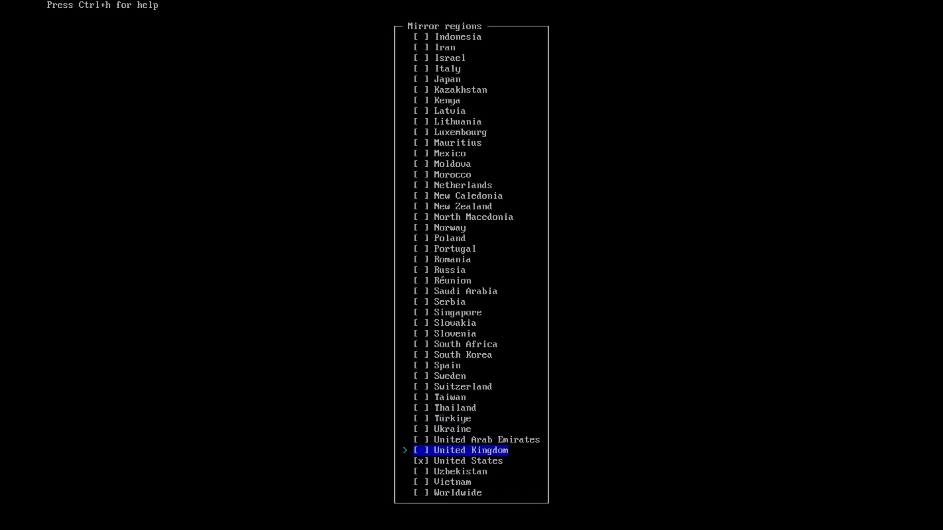
key(Down)
key(space)
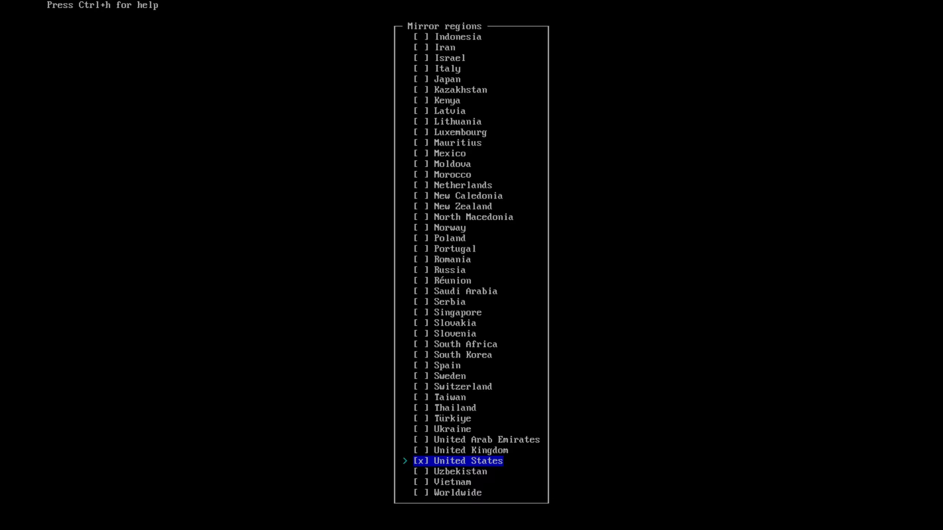
key(Return)
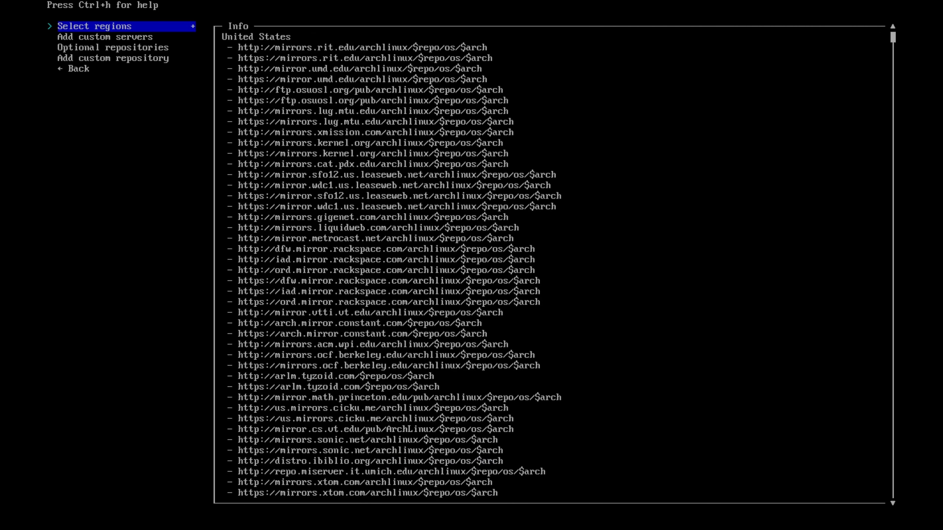
Enable the multilib optional repository and return to the installer's main list.
key(Down)
key(Down)
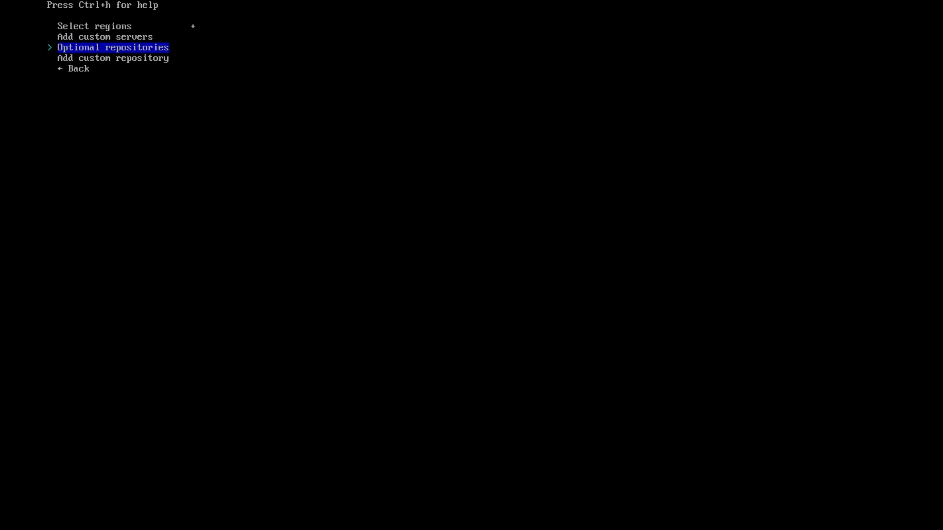
key(Return)
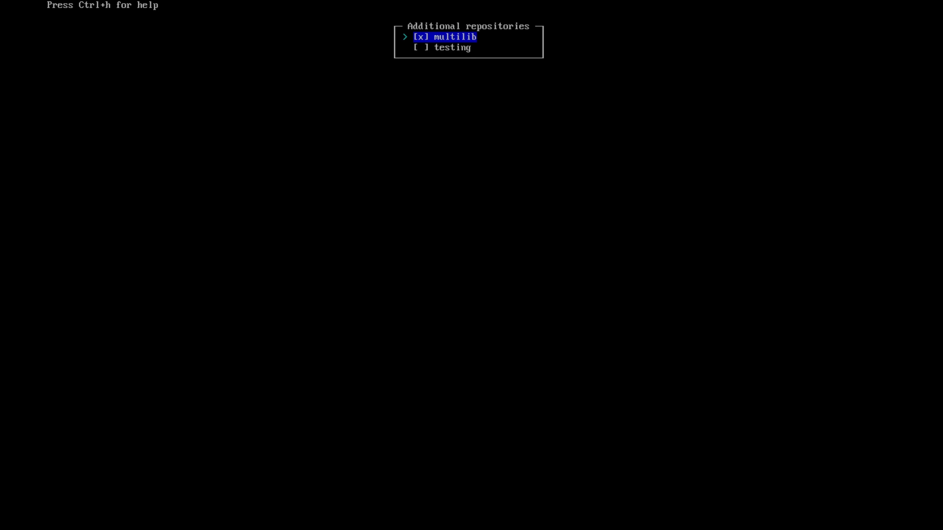
key(Return)
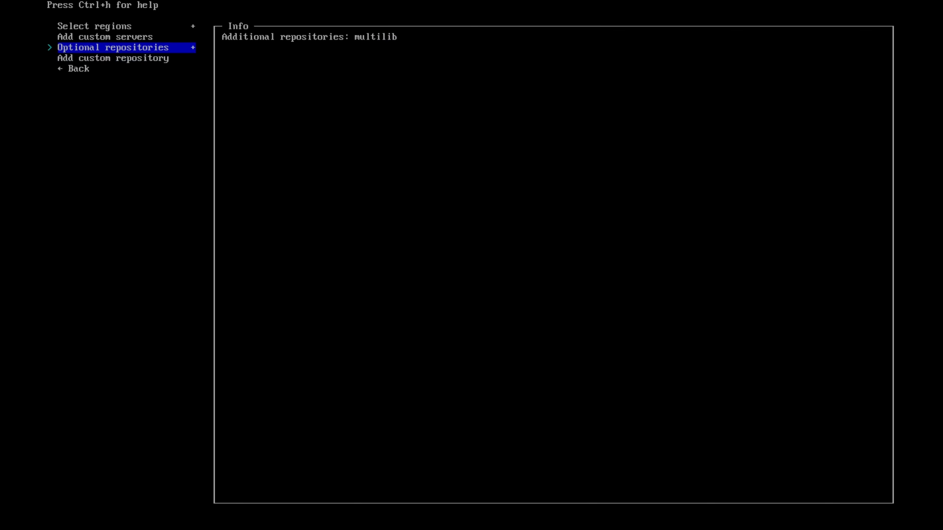
key(Down)
key(Down)
key(Return)
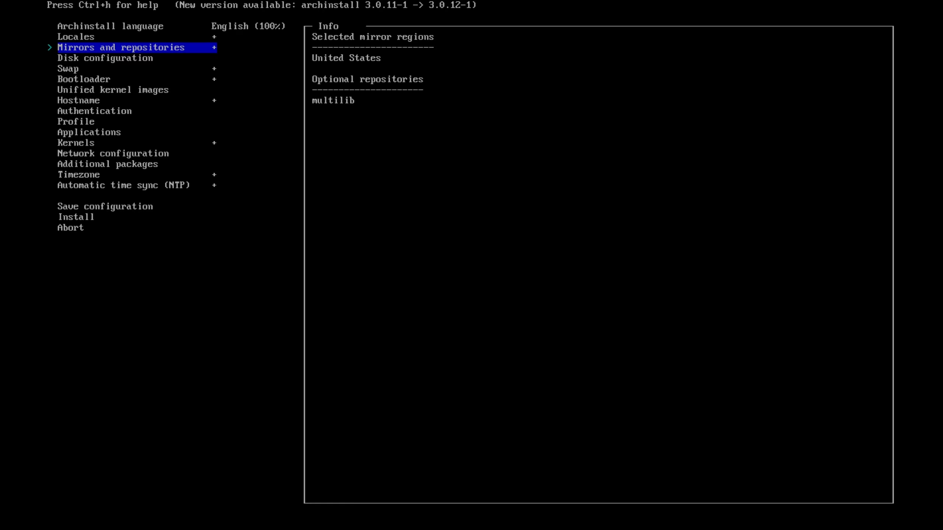
Open the partitioning choices in the disk configuration and highlight Manual Partitioning.
key(Down)
key(Return)
key(Down)
key(Return)
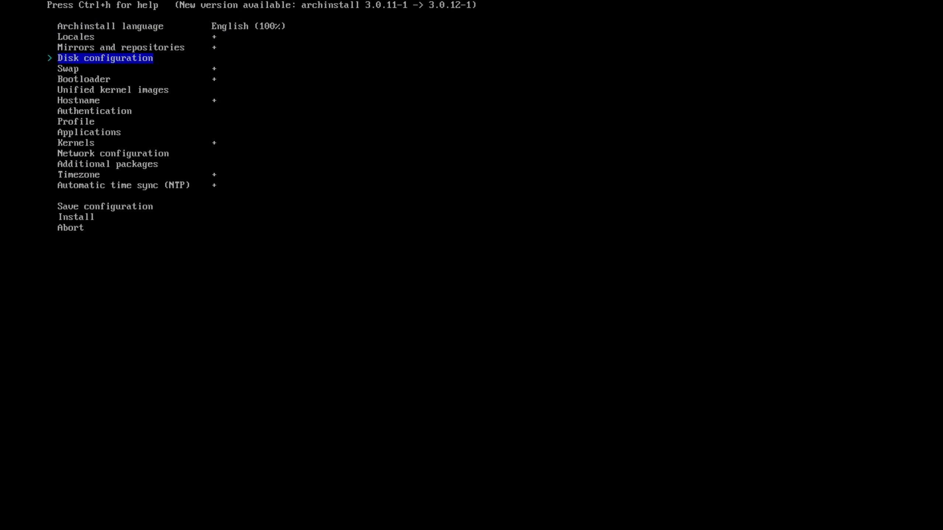
key(Return)
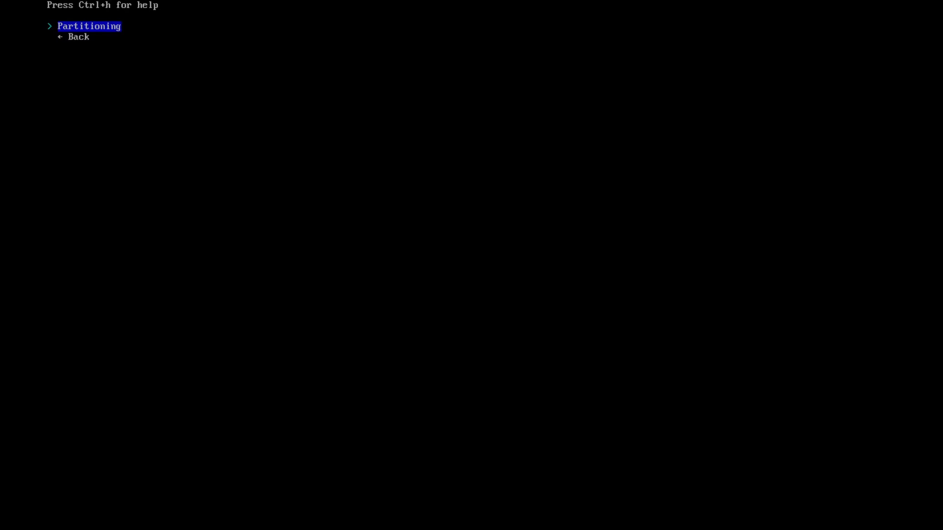
key(Return)
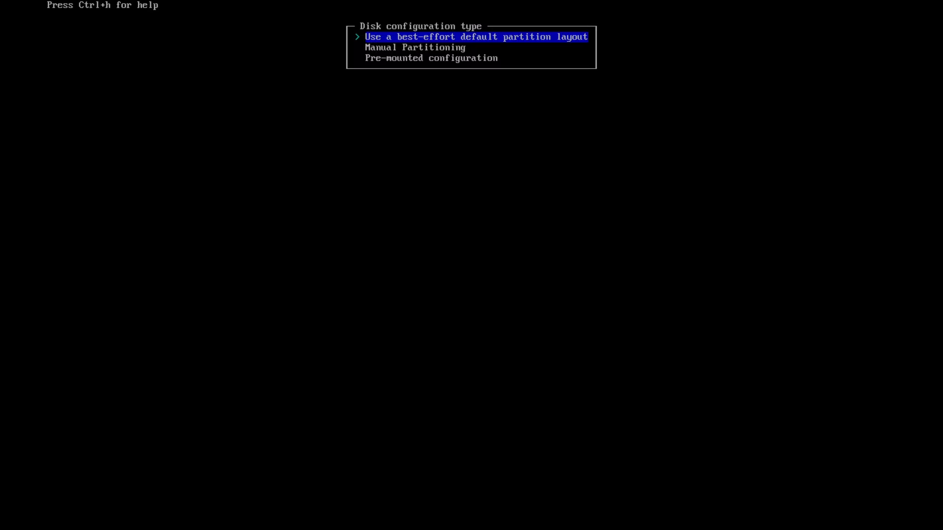
key(Down)
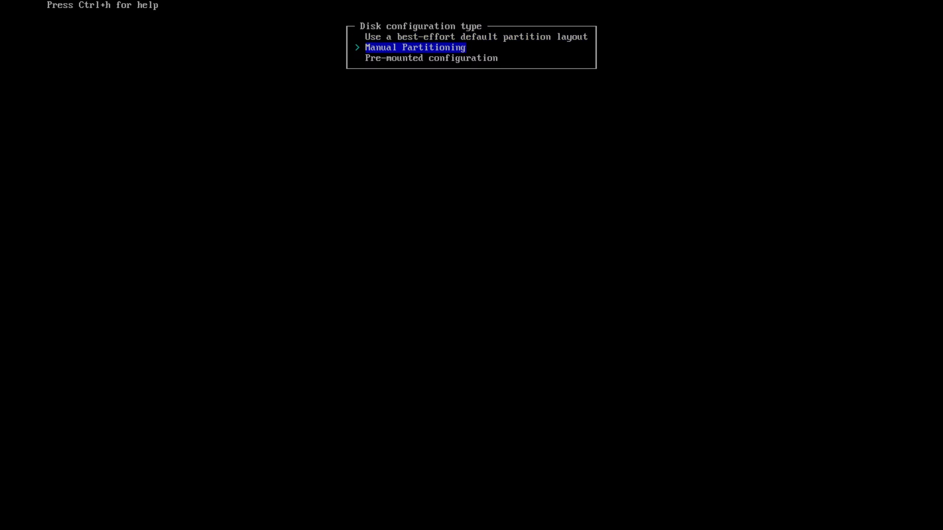
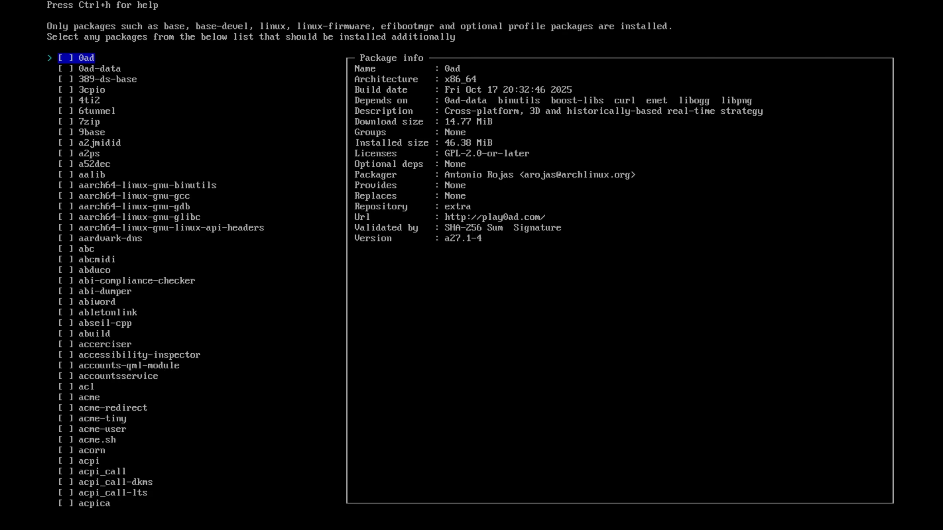
Search the additional packages for snap-pac, select it for installation and return to the installer's main list.
key(Down)
key(Down)
key(Down)
key(Down)
key(Down)
key(Down)
key(Down)
key(Down)
key(Down)
key(Down)
key(Down)
key(Down)
key(Down)
key(Down)
key(Down)
key(Down)
key(Down)
key(Down)
key(Down)
key(Down)
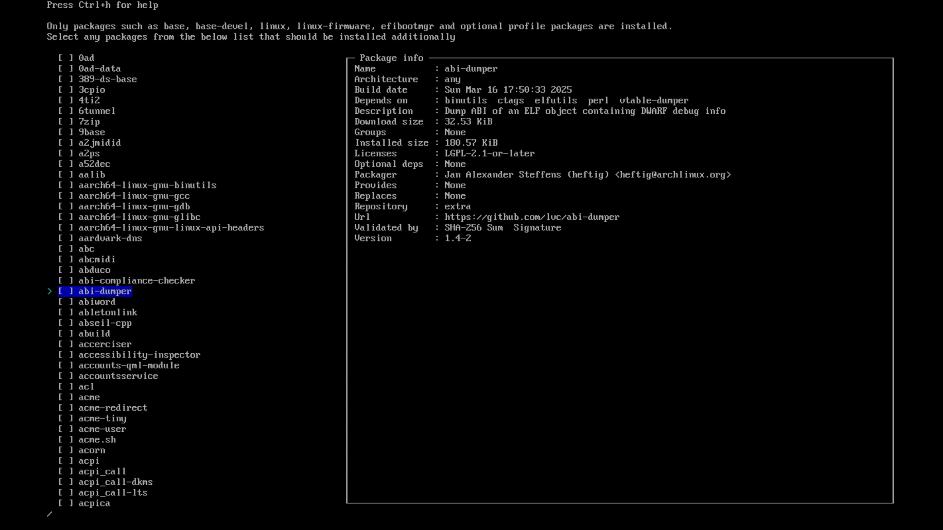
text(snap)
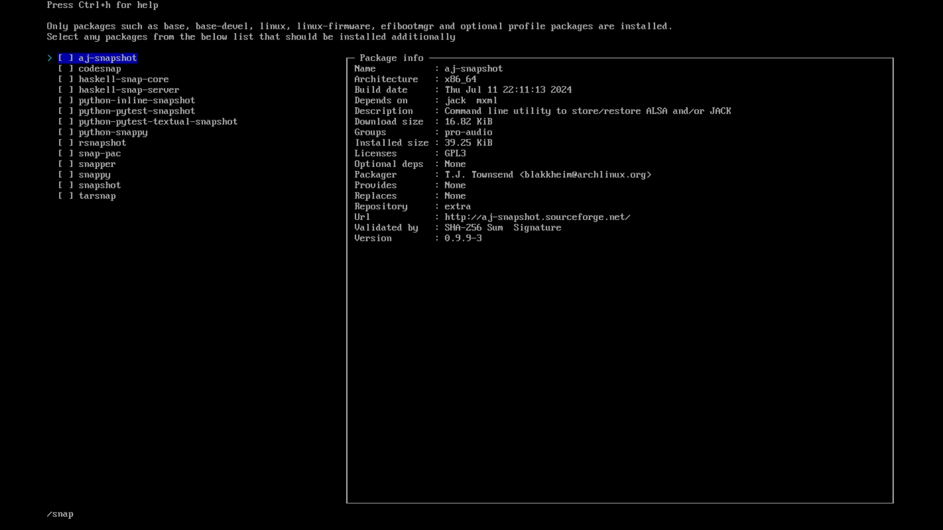
text(-pac)
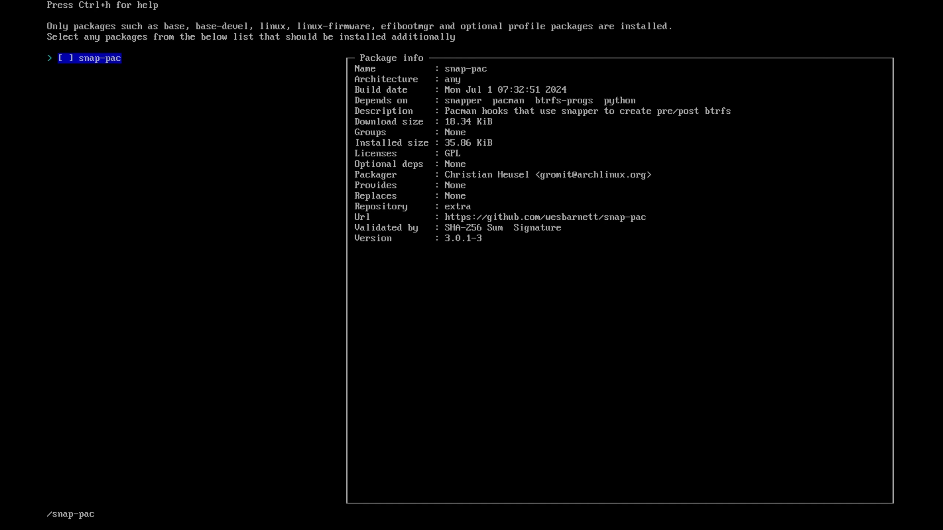
key(Tab)
key(Return)
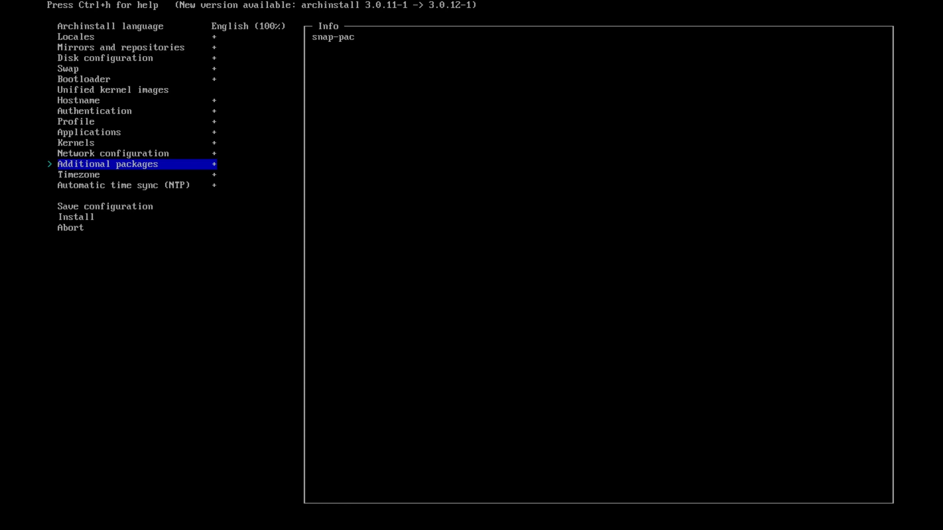
Open the timezone choices and look through the Pacific, European, Australian, Asian, American and African zones.
key(Down)
key(Return)
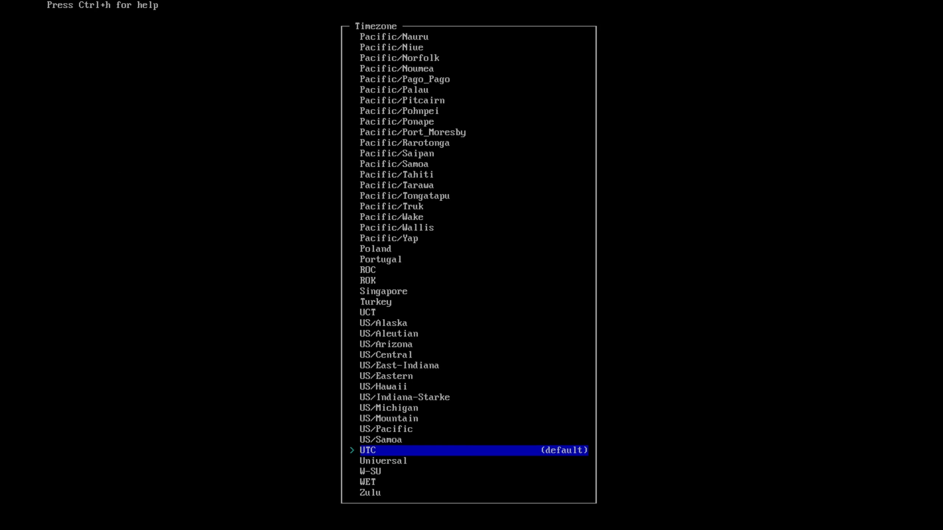
key(Up)
key(Up)
key(Up)
key(Up)
key(Up)
key(Up)
key(Up)
key(Up)
key(Up)
key(Up)
key(Up)
key(Up)
key(Up)
key(Up)
key(Up)
key(Up)
key(Up)
key(Up)
key(Up)
key(Up)
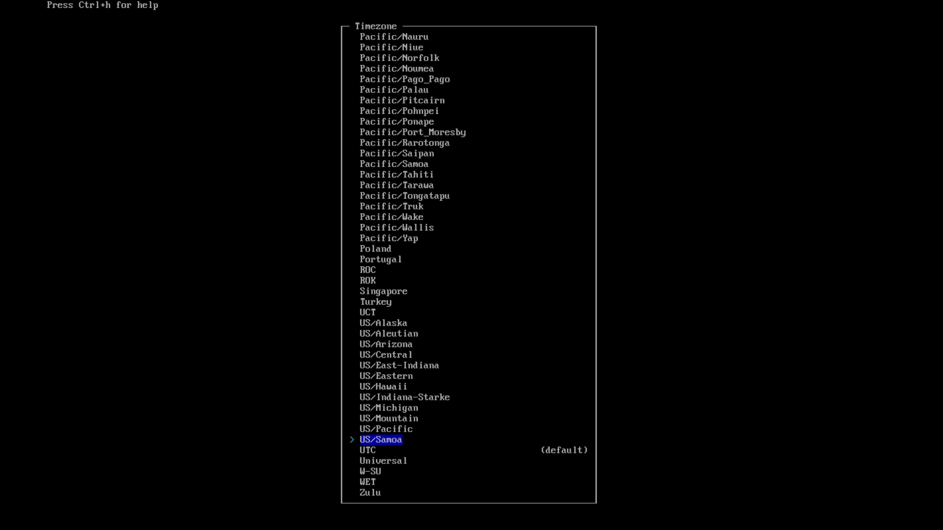
key(Up)
key(Up)
key(Up)
key(Up)
key(Up)
key(Up)
key(Up)
key(Up)
key(Up)
key(Up)
key(Up)
key(Up)
key(Up)
key(Up)
key(Up)
key(Up)
key(Up)
key(Up)
key(Up)
key(Up)
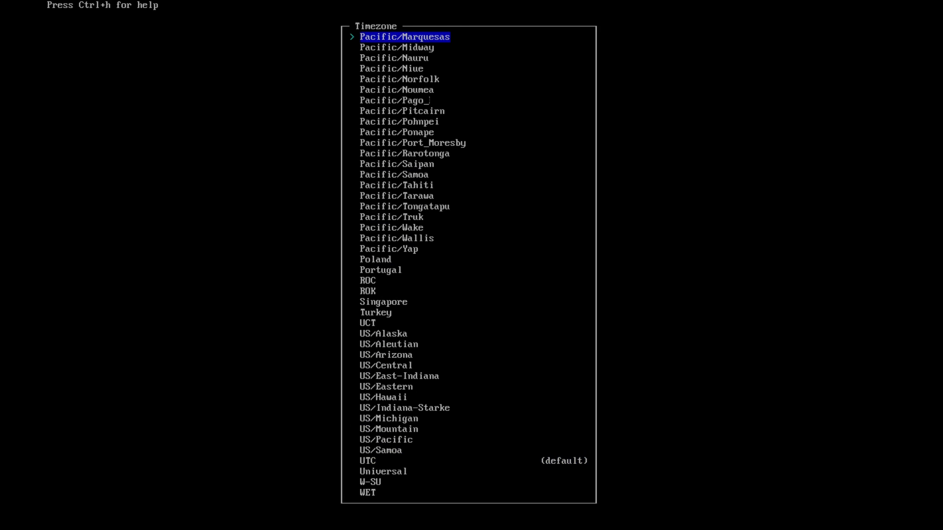
key(Up)
key(Up)
key(Up)
key(Up)
key(Up)
key(Up)
key(Up)
key(Up)
key(Up)
key(Up)
key(Up)
key(Up)
key(Up)
key(Up)
key(Up)
key(Up)
key(Up)
key(Up)
key(Up)
key(Up)
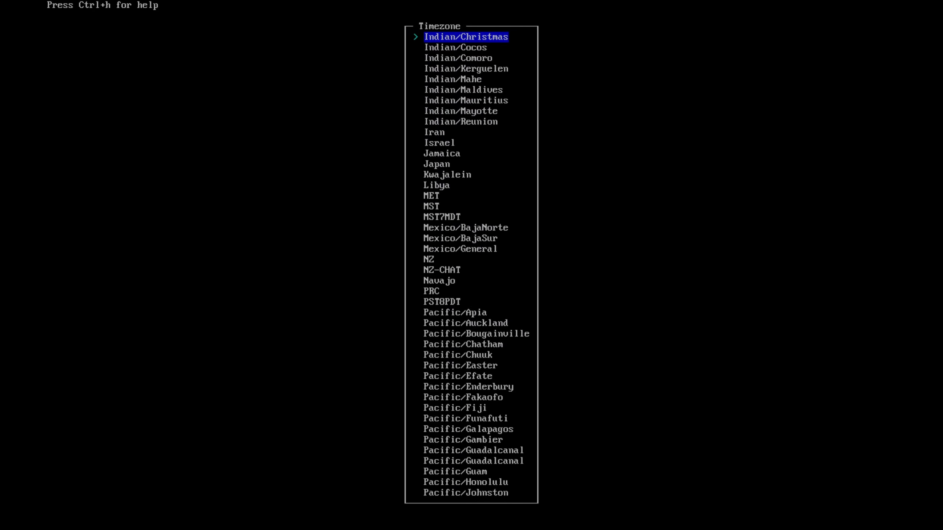
key(Up)
key(Up)
key(Up)
key(Up)
key(Up)
key(Up)
key(Up)
key(Up)
key(Up)
key(Up)
key(Up)
key(Up)
key(Up)
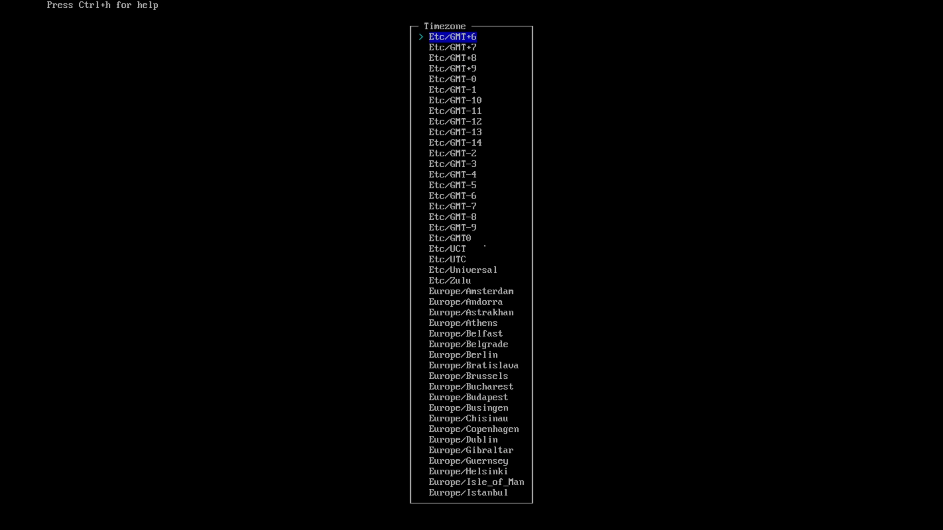
key(Up)
key(Up)
key(Up)
key(Up)
key(Up)
key(Up)
key(Up)
key(Up)
key(Up)
key(Up)
key(Up)
key(Up)
key(Up)
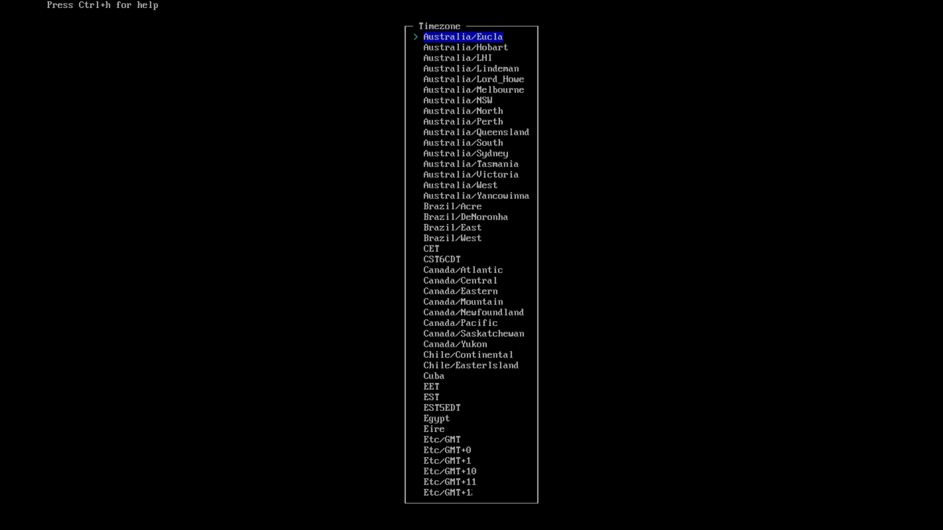
key(Up)
key(Up)
key(Up)
key(Up)
key(Up)
key(Up)
key(Up)
key(Up)
key(Up)
key(Up)
key(Up)
key(Up)
key(Up)
key(Up)
key(Up)
key(Up)
key(Up)
key(Up)
key(Up)
key(Up)
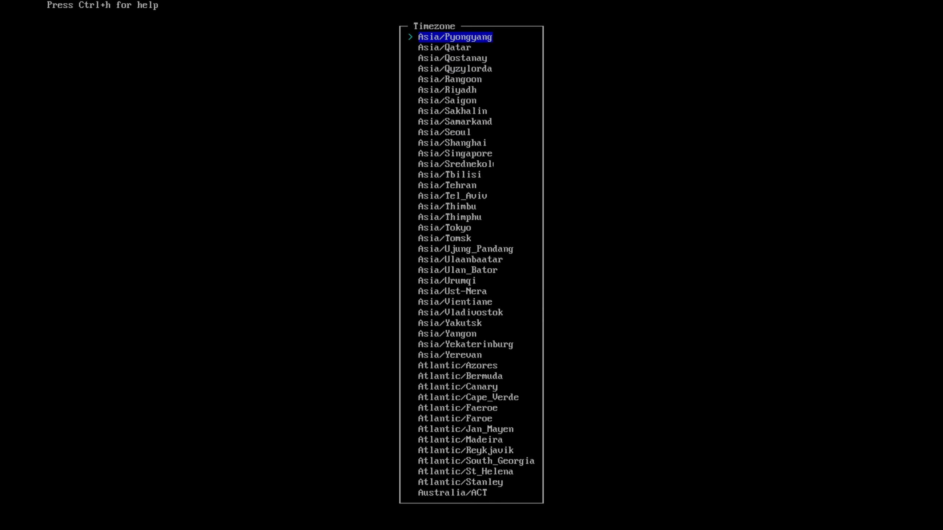
key(Up)
key(Up)
key(Up)
key(Up)
key(Up)
key(Up)
key(Up)
key(Up)
key(Up)
key(Up)
key(Up)
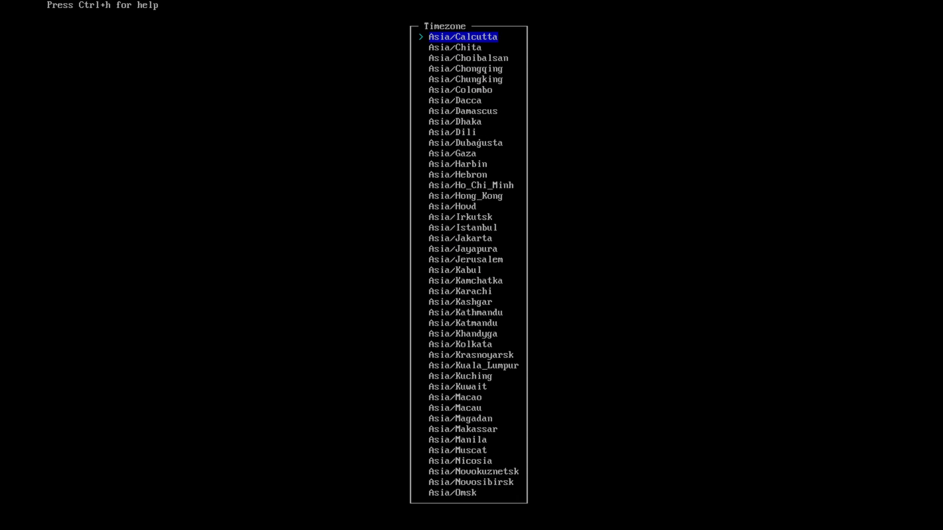
key(Up)
key(Up)
key(Up)
key(Up)
key(Up)
key(Up)
key(Up)
key(Up)
key(Up)
key(Up)
key(Up)
key(Up)
key(Up)
key(Up)
key(Up)
key(Up)
key(Up)
key(Up)
key(Up)
key(Up)
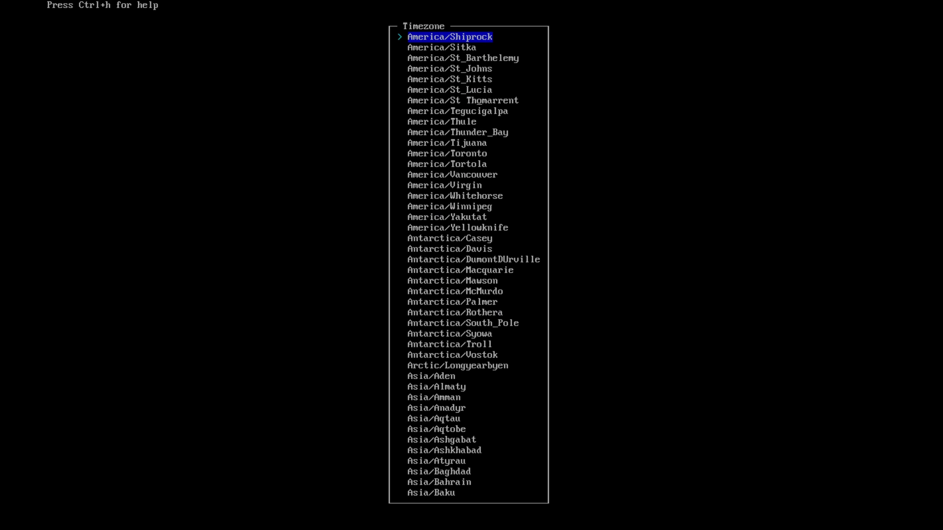
key(Up)
key(Up)
key(Up)
key(Up)
key(Up)
key(Up)
key(Up)
key(Up)
key(Up)
key(Up)
key(Up)
key(Up)
key(Up)
key(Up)
key(Up)
key(Up)
key(Up)
key(Up)
key(Up)
key(Up)
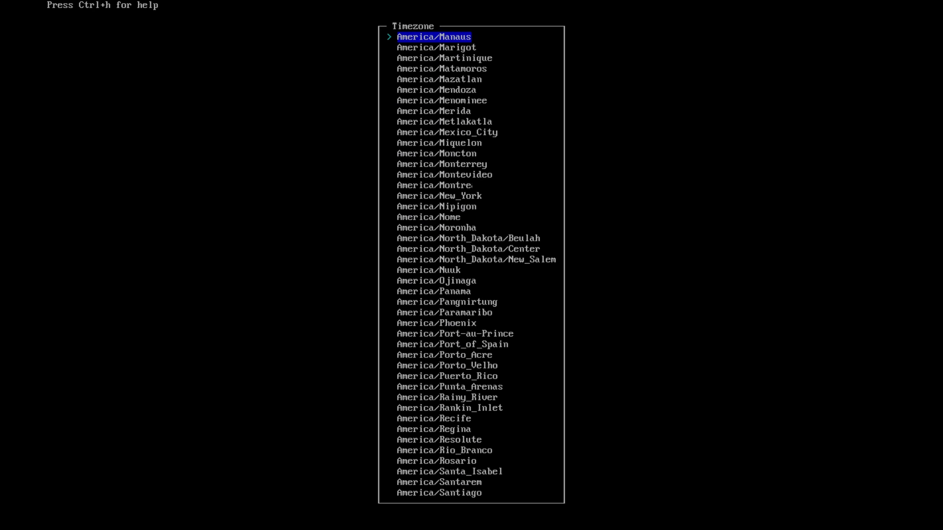
key(Up)
key(Up)
key(Up)
key(Up)
key(Up)
key(Up)
key(Up)
key(Up)
key(Up)
key(Up)
key(Up)
key(Up)
key(Up)
key(Up)
key(Up)
key(Up)
key(Up)
key(Up)
key(Up)
key(Up)
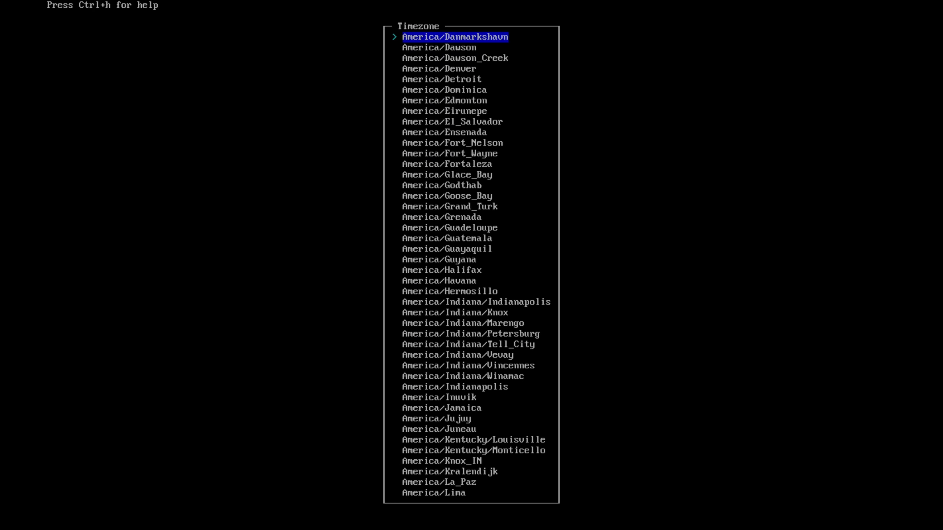
key(Up)
key(Up)
key(Up)
key(Up)
key(Up)
key(Up)
key(Up)
key(Up)
key(Up)
key(Up)
key(Up)
key(Up)
key(Up)
key(Up)
key(Up)
key(Up)
key(Up)
key(Up)
key(Up)
key(Up)
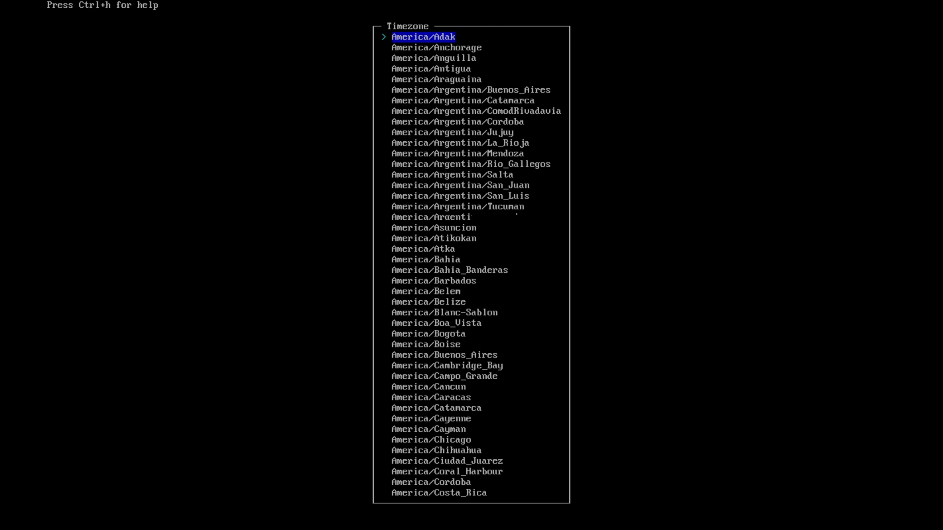
key(Up)
key(Up)
key(Up)
key(Up)
key(Up)
key(Up)
key(Up)
key(Up)
key(Up)
key(Up)
key(Up)
key(Up)
key(Up)
key(Up)
key(Up)
key(Up)
key(Up)
key(Up)
key(Up)
key(Up)
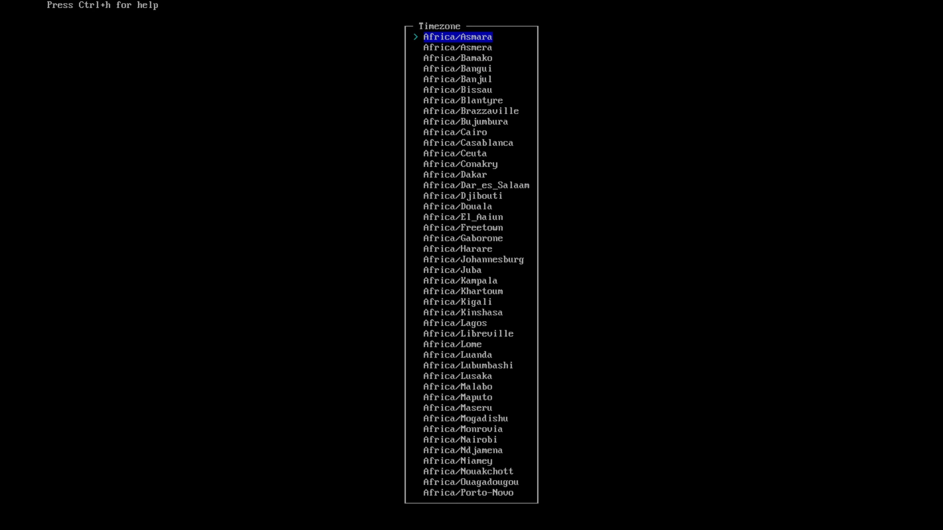
key(Up)
key(Up)
key(Up)
key(Up)
key(Up)
key(Up)
key(Up)
key(Up)
key(Up)
key(Up)
key(Up)
key(Up)
key(Up)
key(Up)
key(Up)
key(Up)
key(Up)
key(Up)
key(Up)
key(Up)
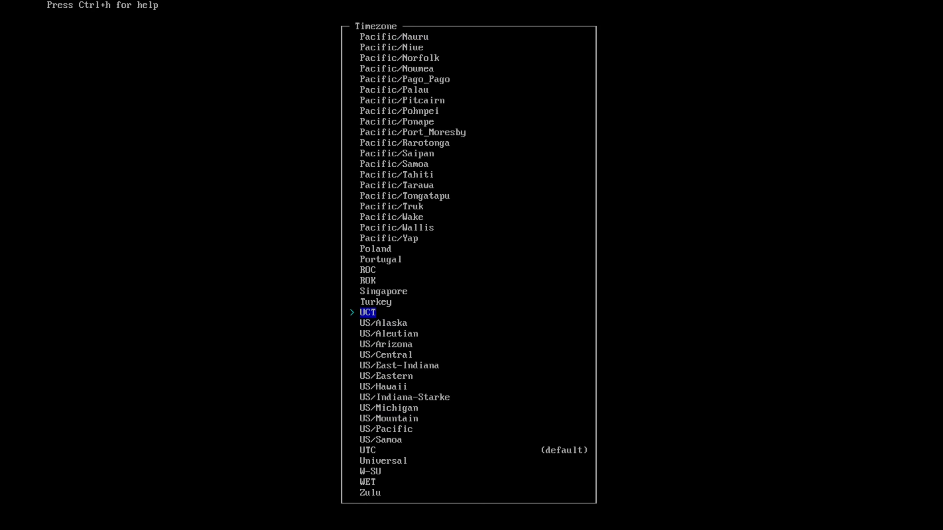
Choose the default UTC as the timezone and return to the installer's main list.
key(Down)
key(Down)
key(Down)
key(Down)
key(Down)
key(Down)
key(Down)
key(Down)
key(Down)
key(Down)
key(Down)
key(Down)
key(Down)
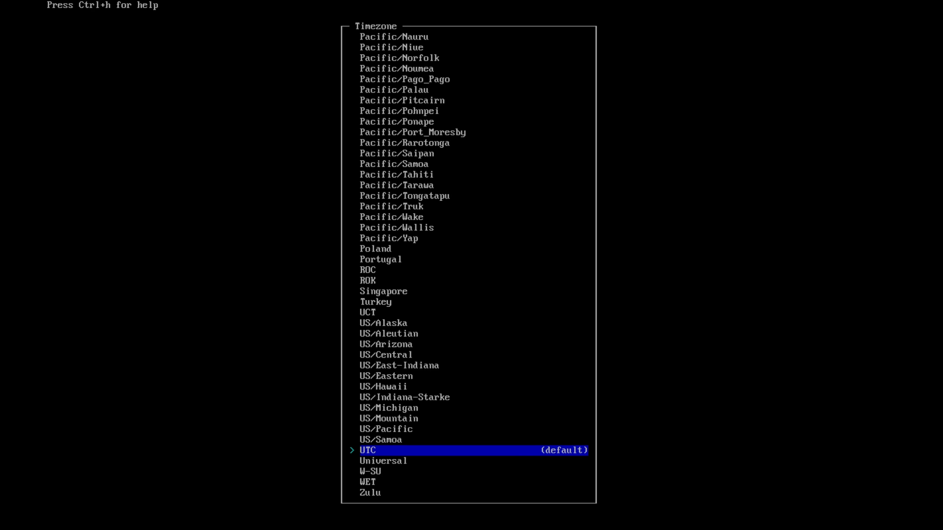
key(Return)
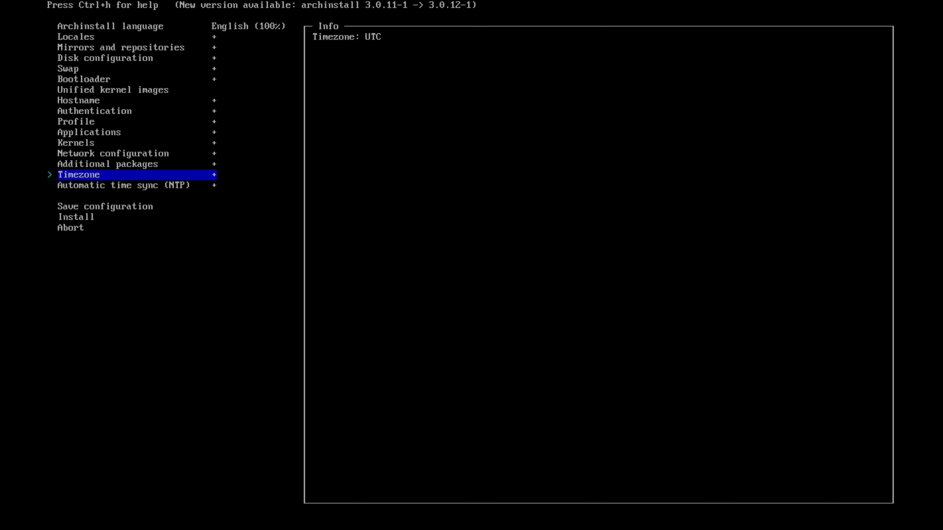
Start the installation and agree to apply the specified configuration.
key(Down)
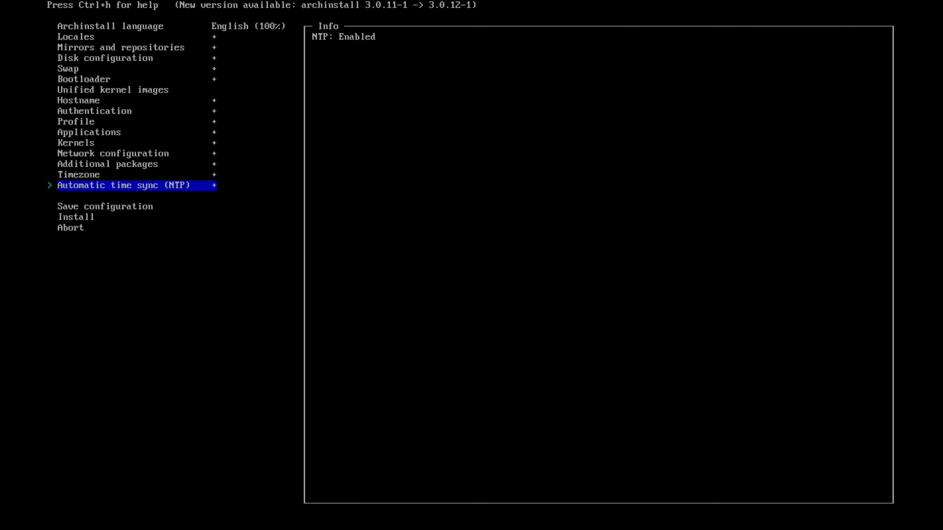
key(Down)
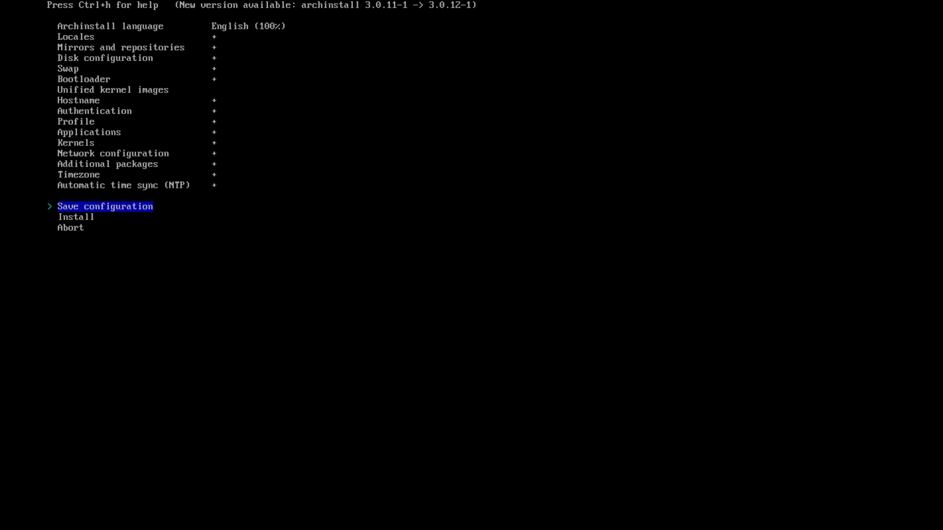
key(Down)
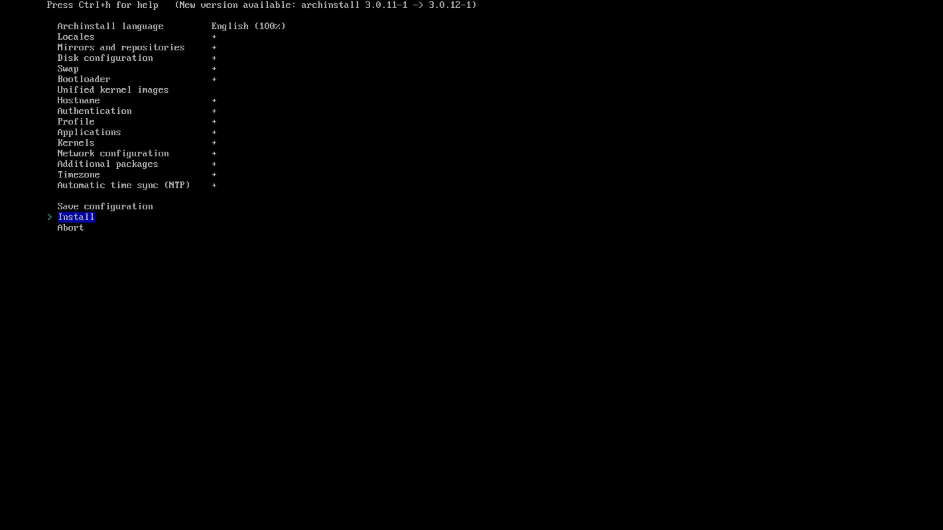
key(Return)
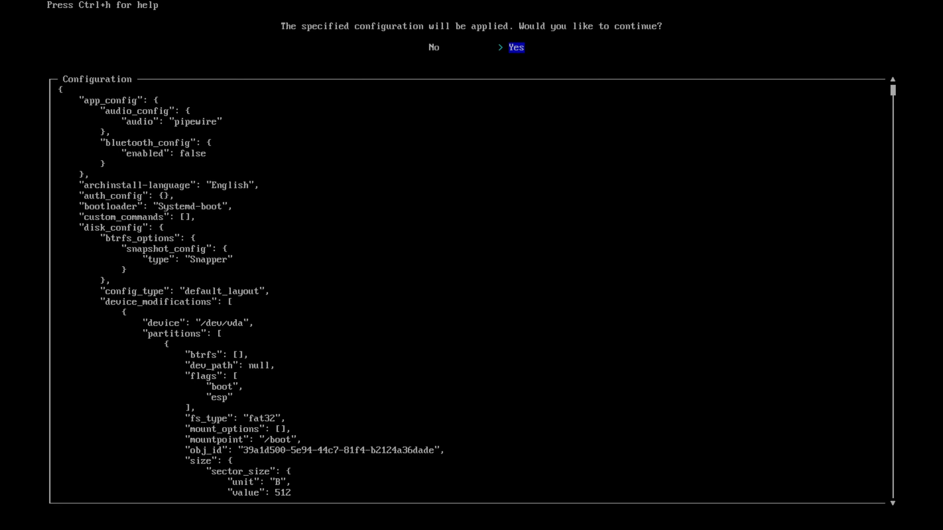
key(Return)
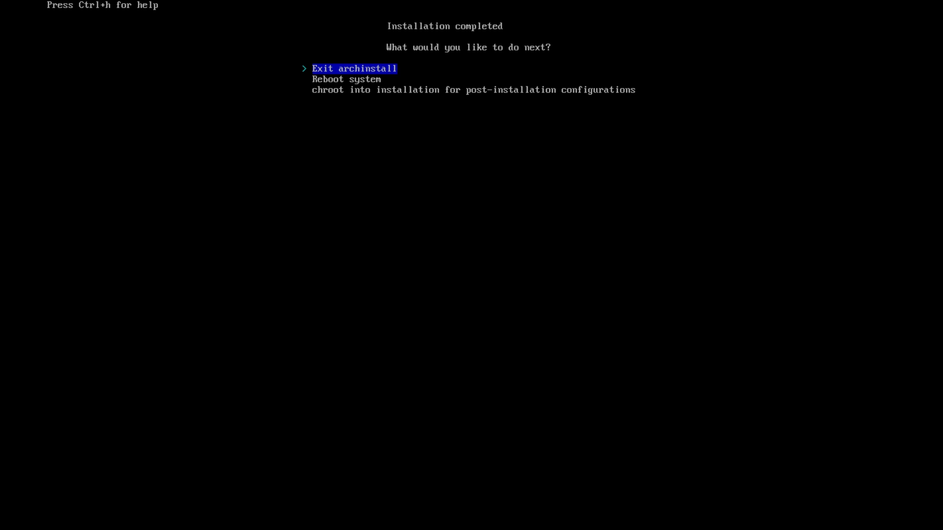
Go through the post-installation choices and highlight Reboot system.
key(Down)
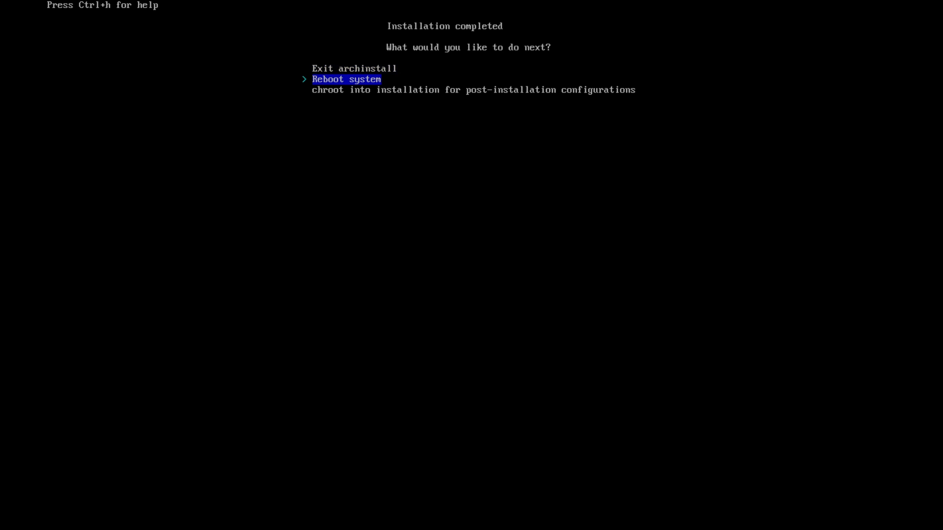
key(Down)
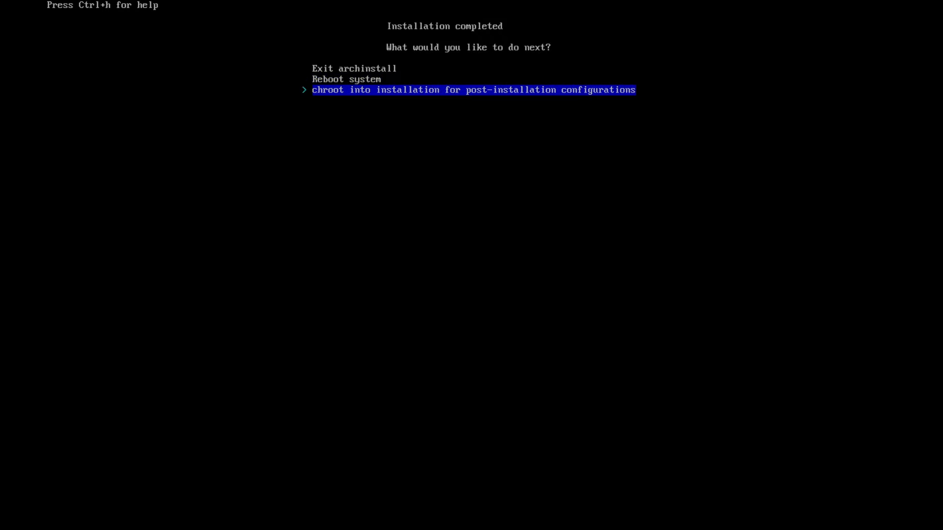
key(Up)
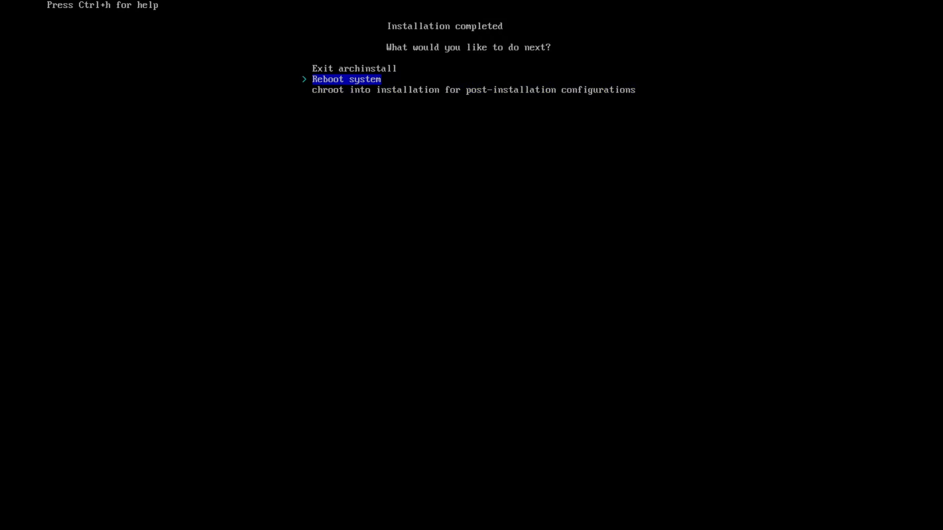